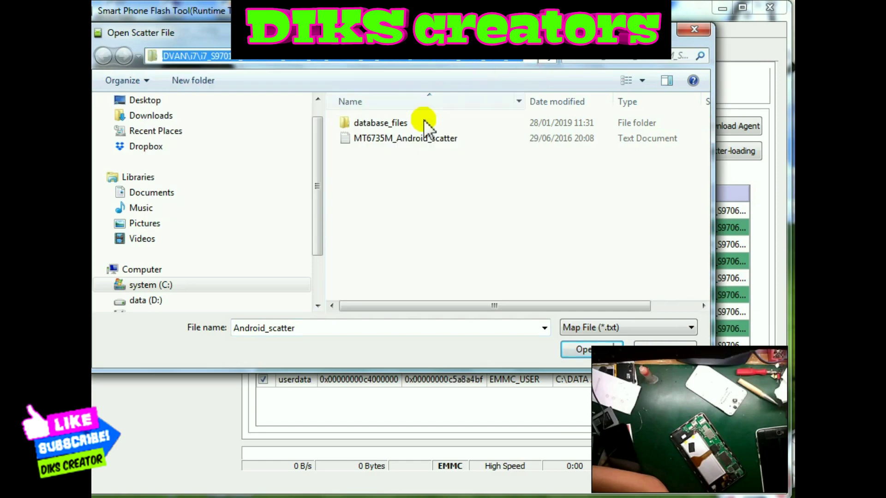
Step: Load the MT6735M_Android_scatter file from the i7 firmware folder under DATA ADVAN on drive C
double_click(406, 137)
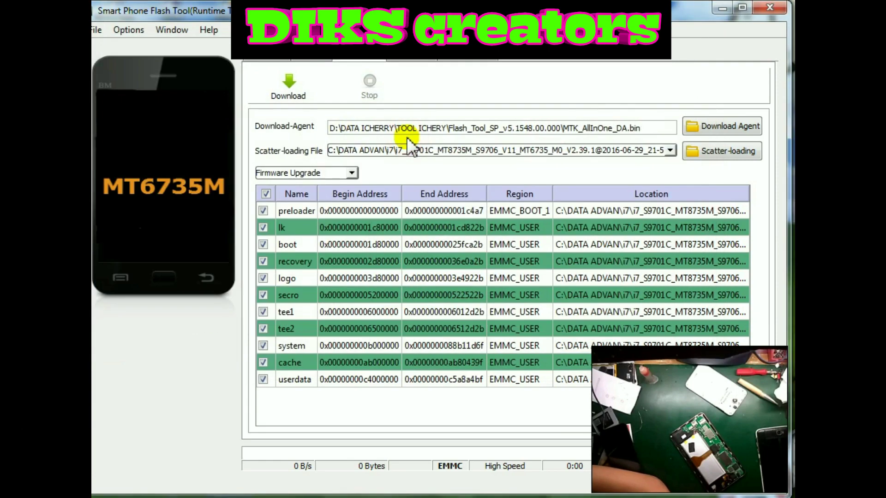
click(729, 150)
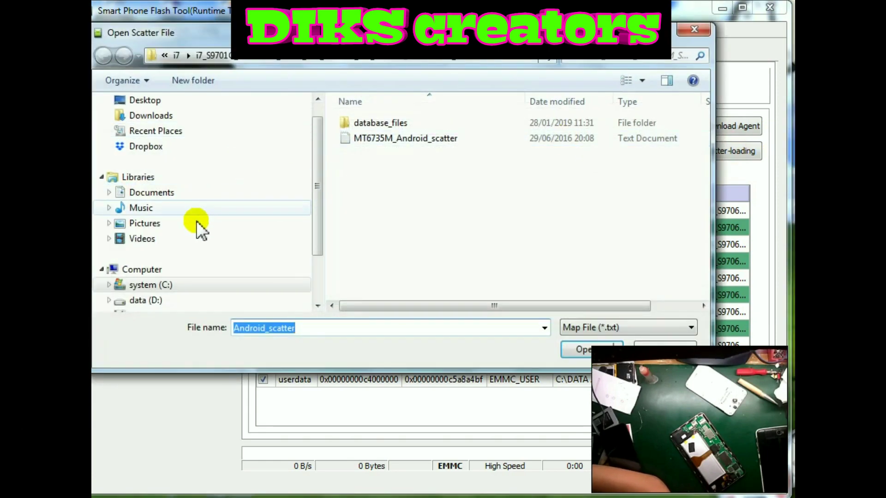
click(143, 285)
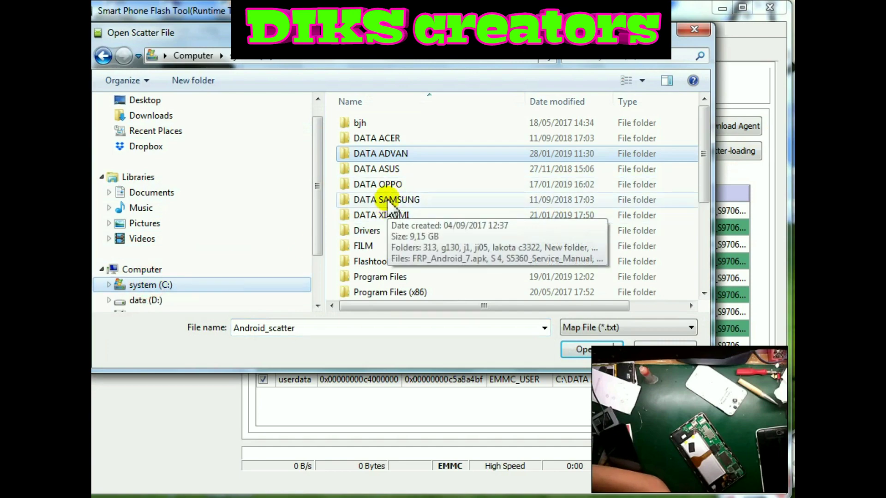
double_click(385, 153)
click(359, 137)
double_click(359, 138)
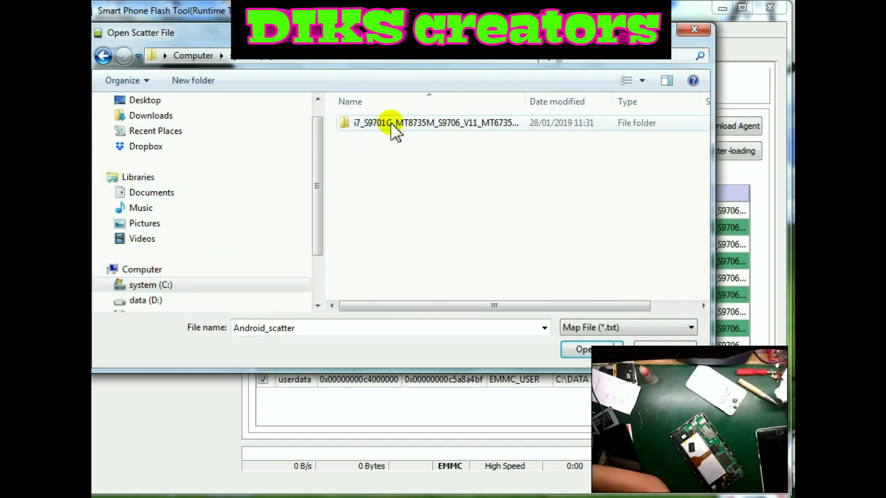
double_click(390, 122)
click(387, 140)
double_click(388, 141)
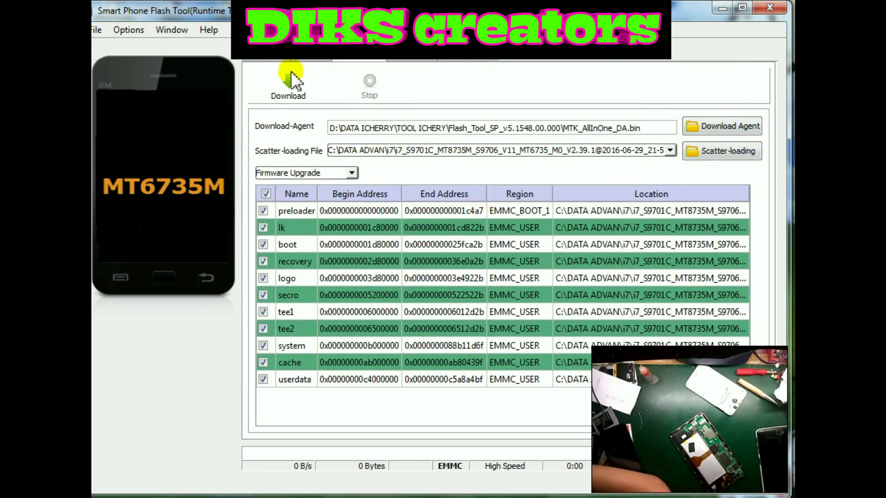
Step: Choose the Firmware Upgrade mode and try to flash the MT6735M device
click(353, 172)
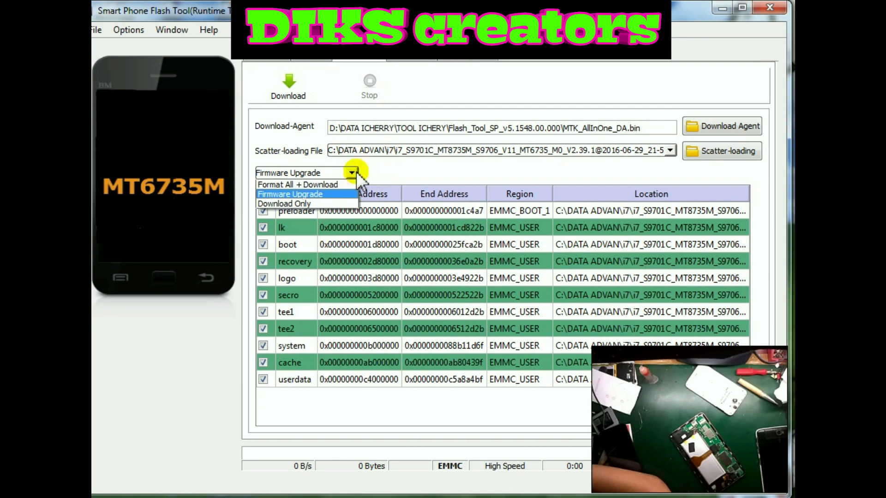
click(306, 191)
click(286, 95)
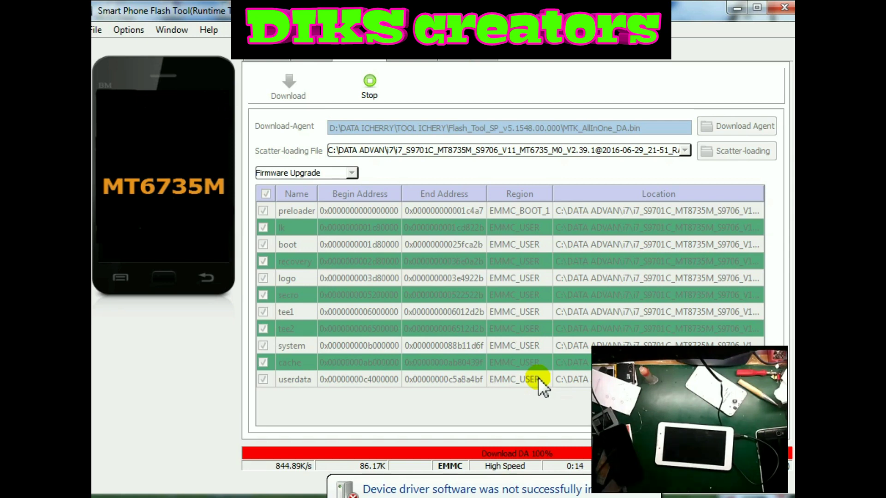
Step: Stop the running firmware download
click(371, 81)
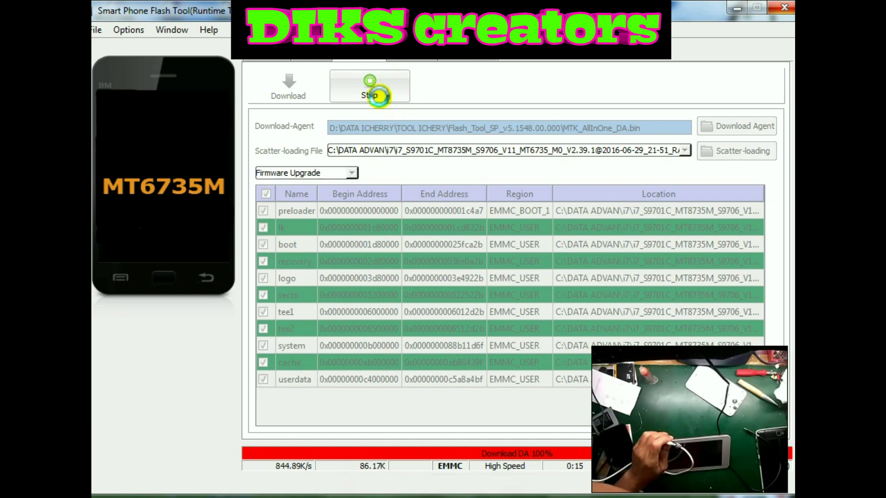
click(367, 76)
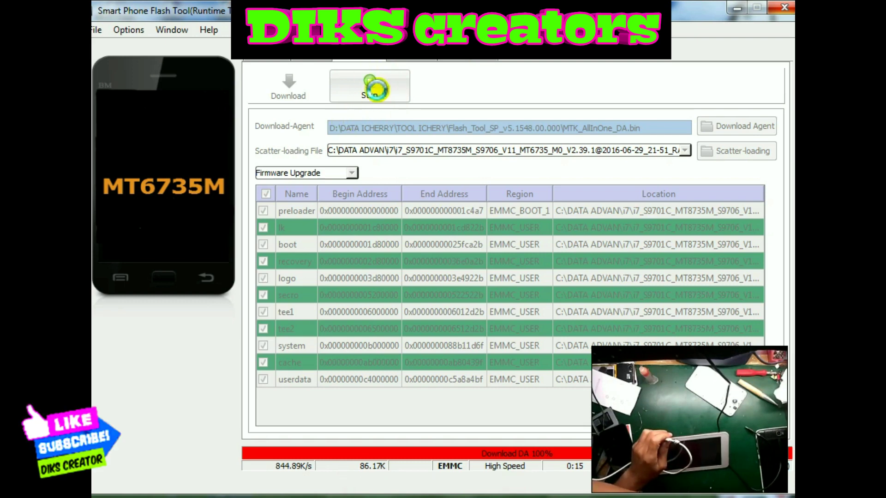
click(372, 87)
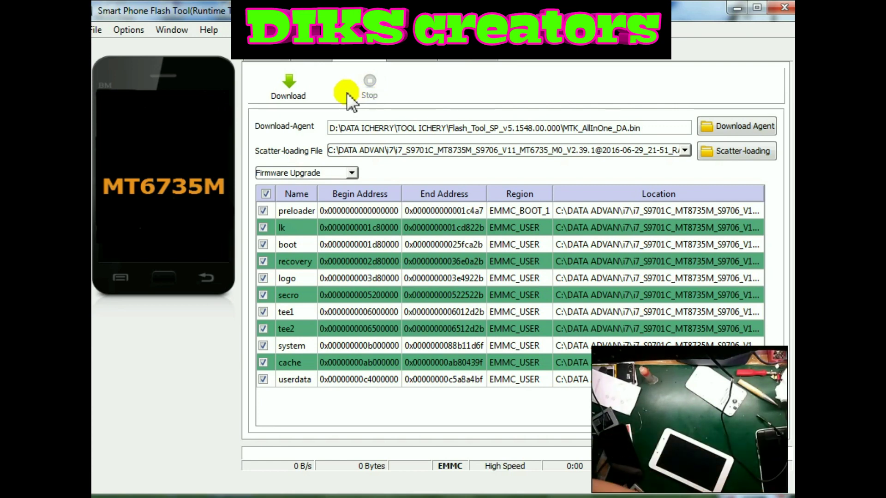
Step: Try the firmware download two more times, dismissing the message after each attempt
click(306, 93)
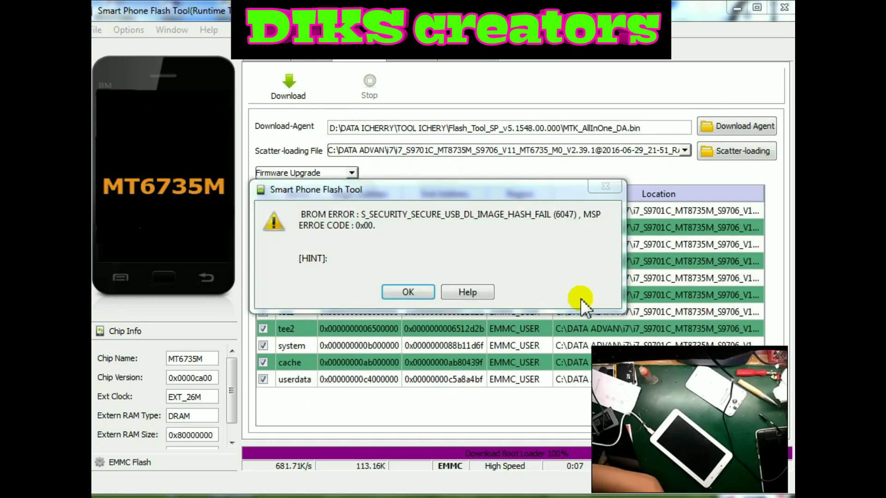
click(420, 295)
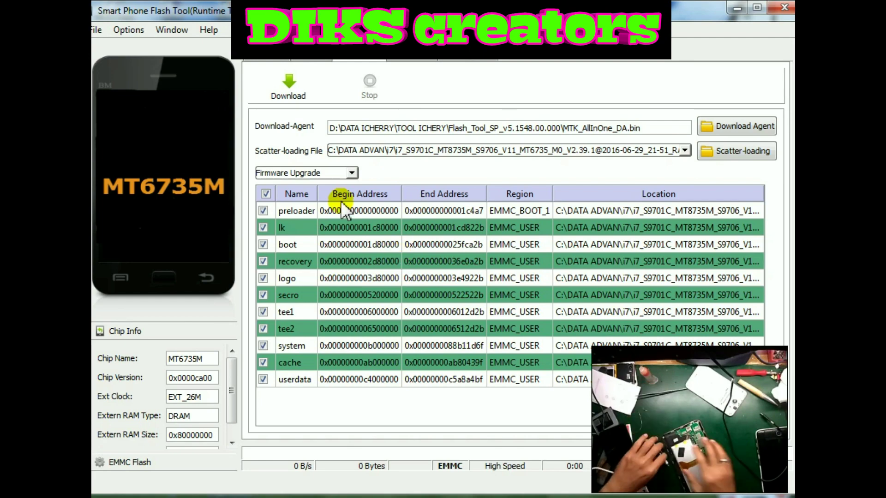
click(273, 91)
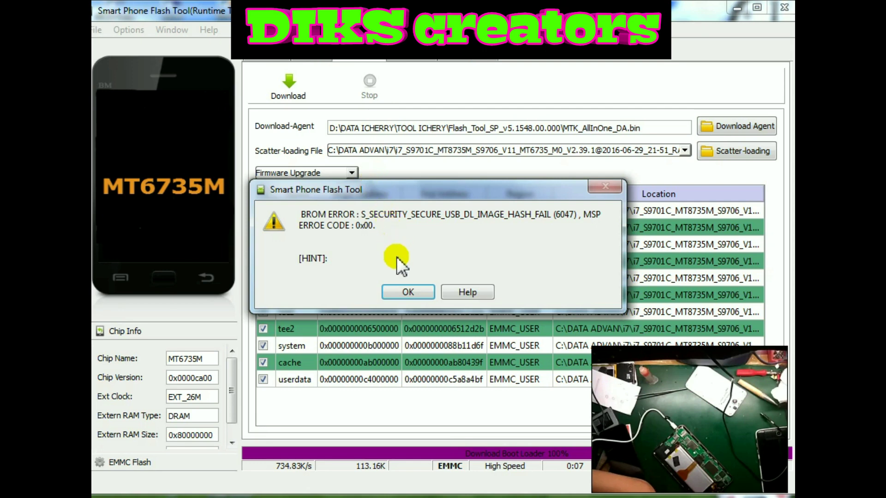
click(406, 291)
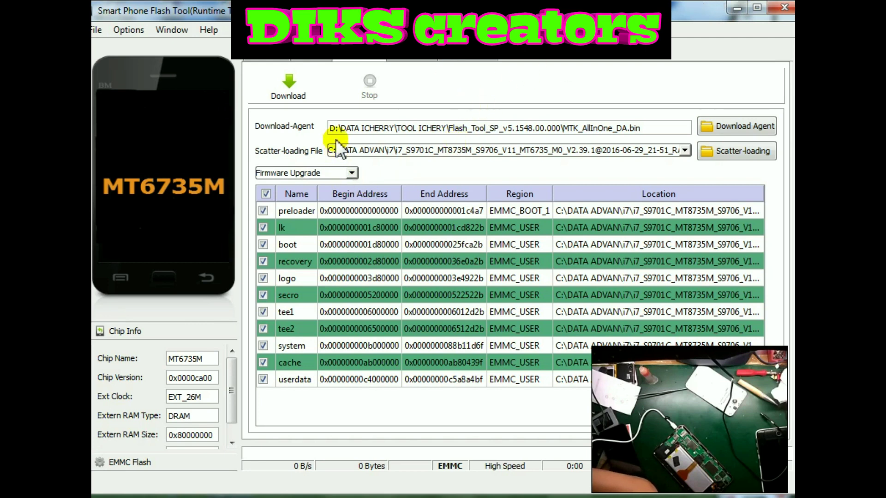
click(352, 173)
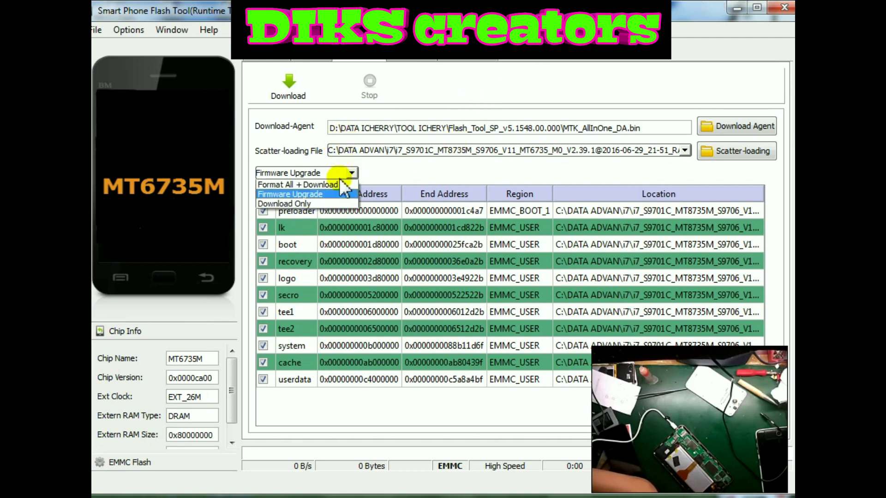
click(312, 193)
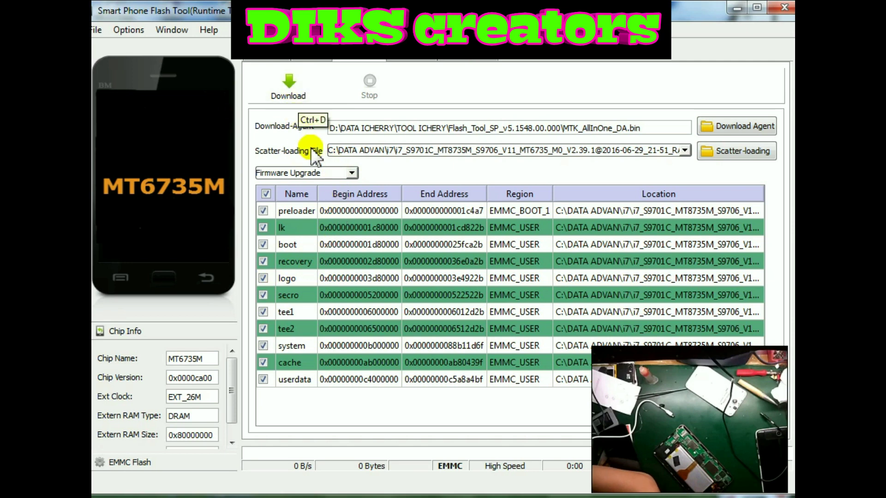
click(349, 173)
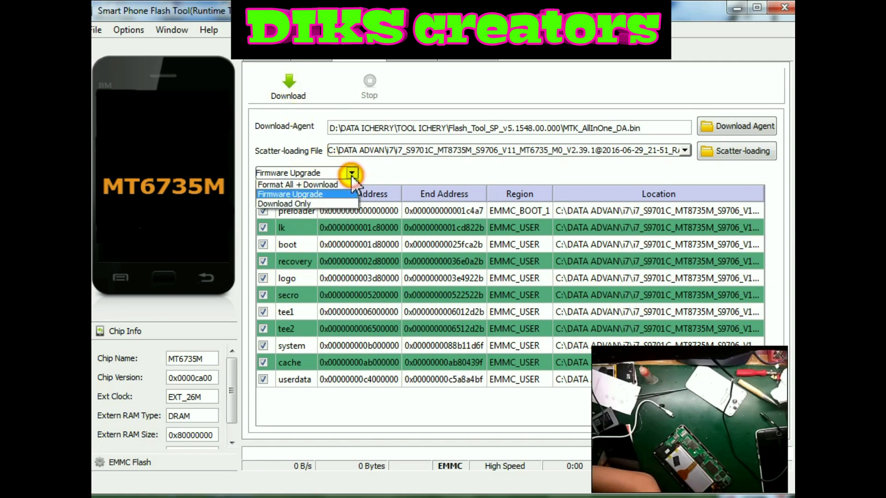
click(320, 196)
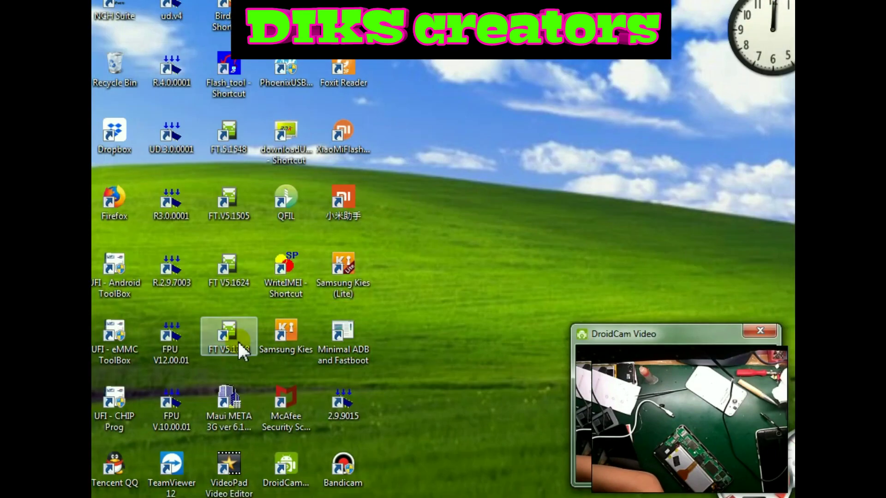
Step: Open SP Flash Tool v5.1708 from the desktop and move its window so its settings are in view
double_click(237, 340)
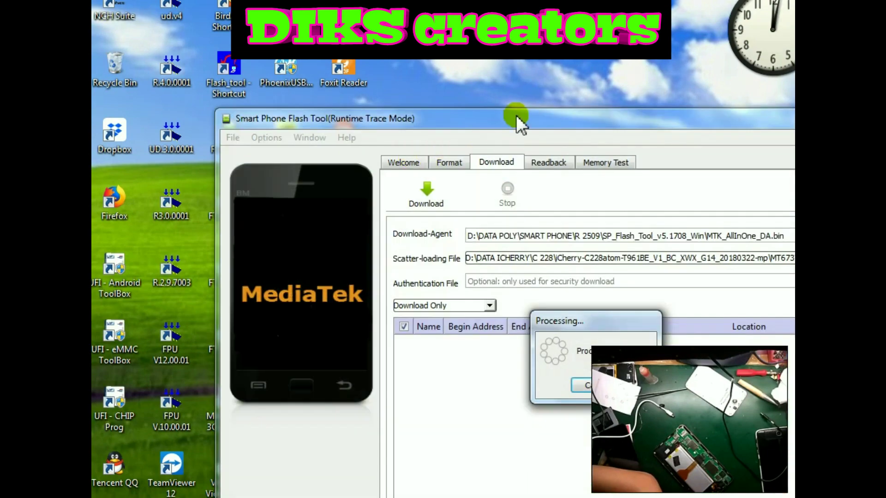
click(516, 116)
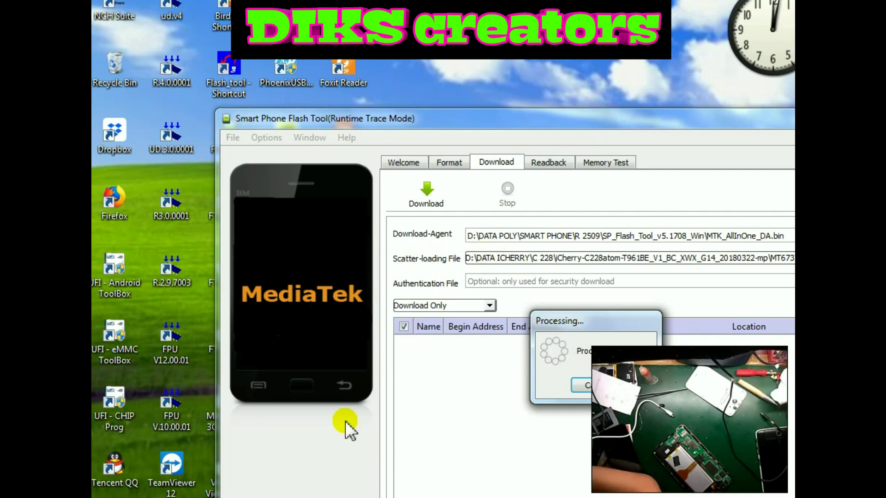
drag(593, 118, 456, 18)
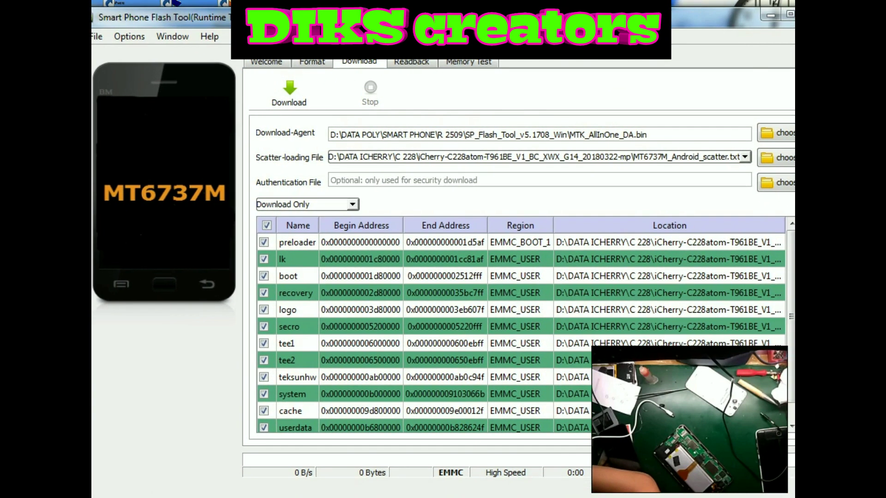
Step: Replace the scatter-loading file with MT6735M_Android_scatter from the i7 firmware folder in C:\DATA ADVAN
click(780, 158)
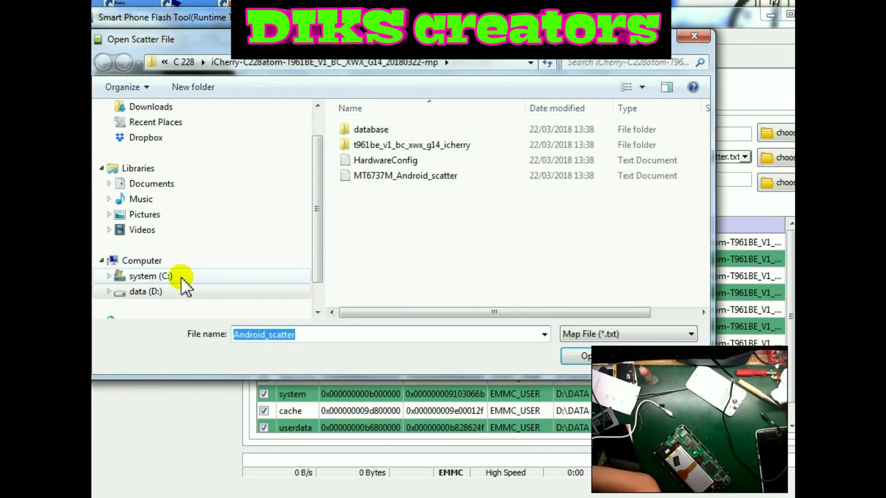
click(165, 277)
double_click(390, 160)
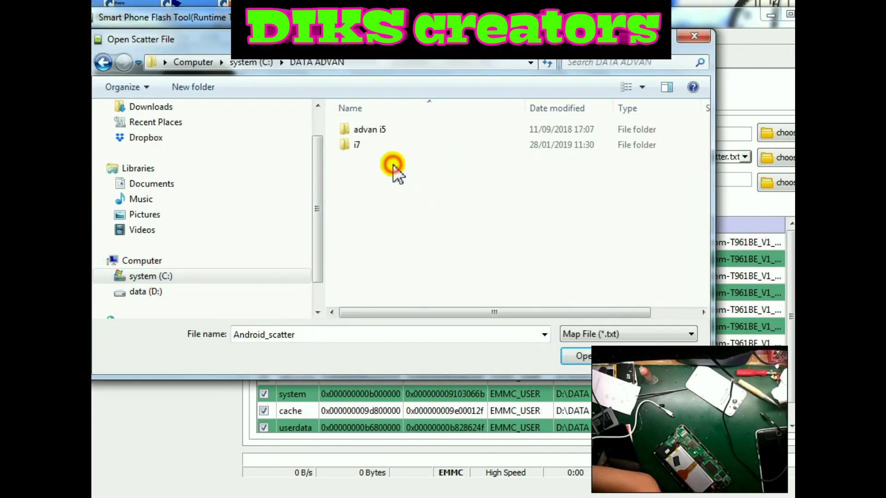
click(358, 147)
double_click(358, 147)
double_click(371, 133)
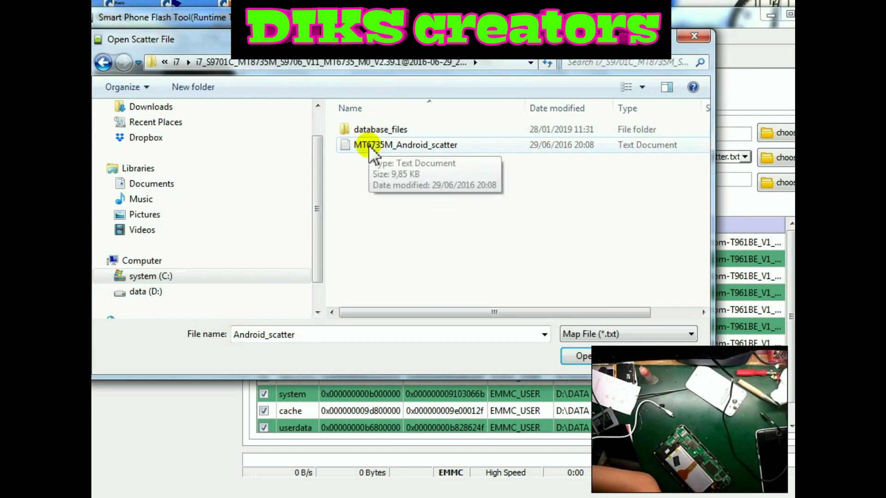
double_click(369, 146)
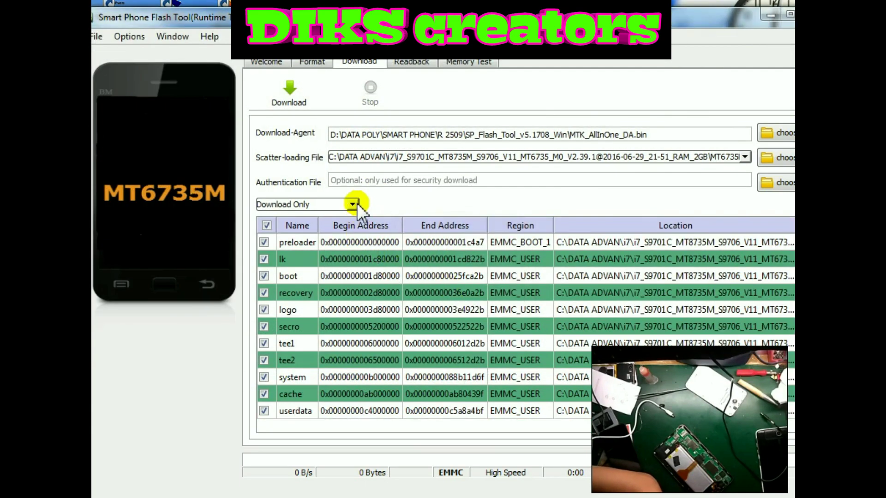
Step: Set the download mode to Firmware Upgrade and start flashing the device
click(354, 204)
click(295, 225)
click(305, 102)
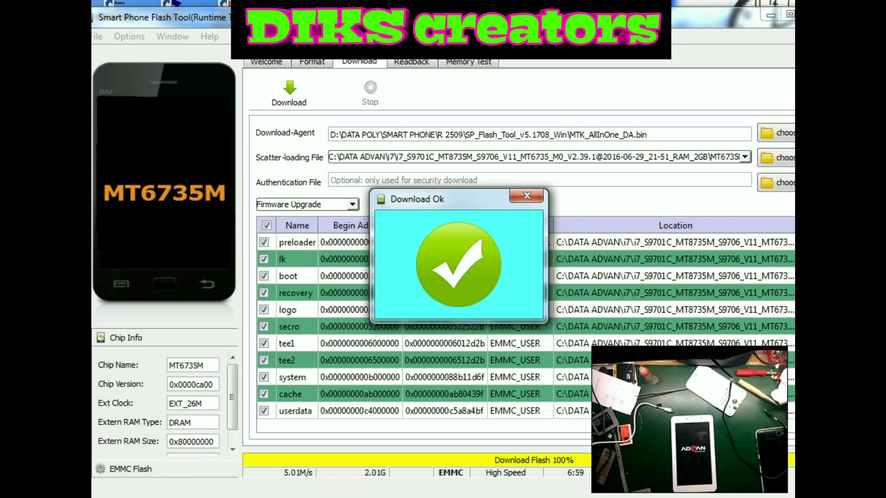
mouse_move(242, 497)
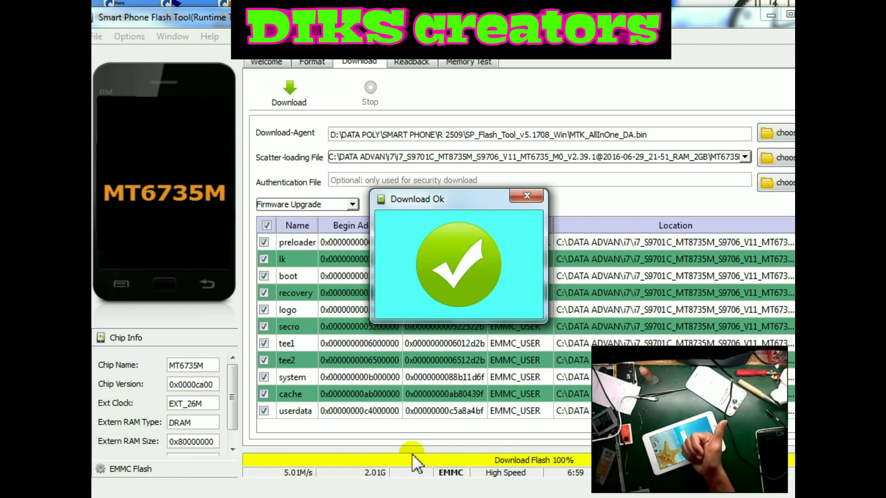
click(703, 2)
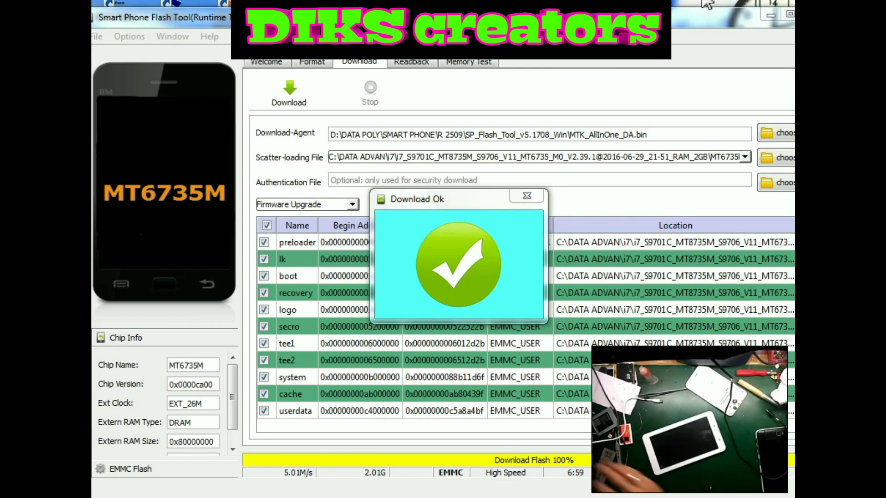